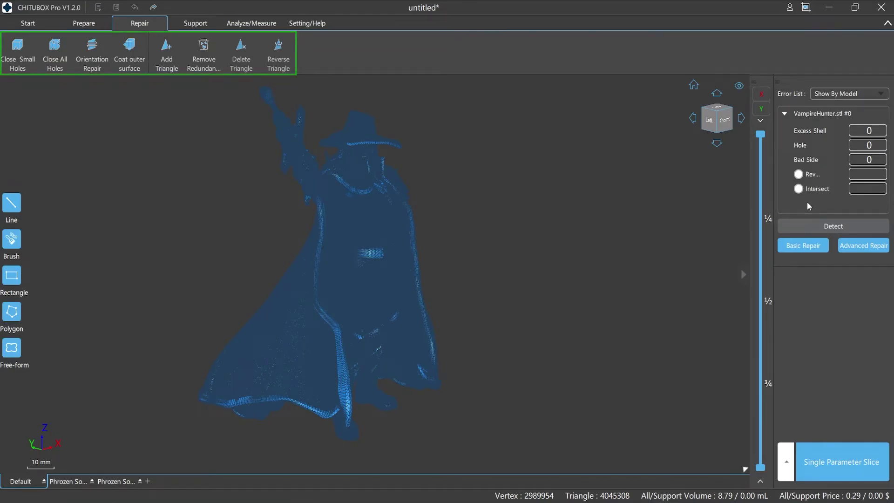
Detect mesh errors on VampireHunter.stl and run Basic Repair to clear its 23 excess shells
click(824, 227)
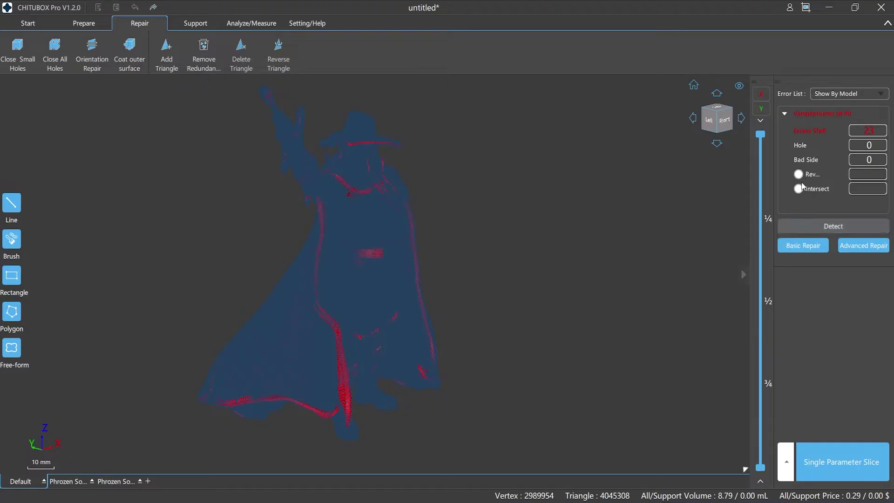
click(801, 248)
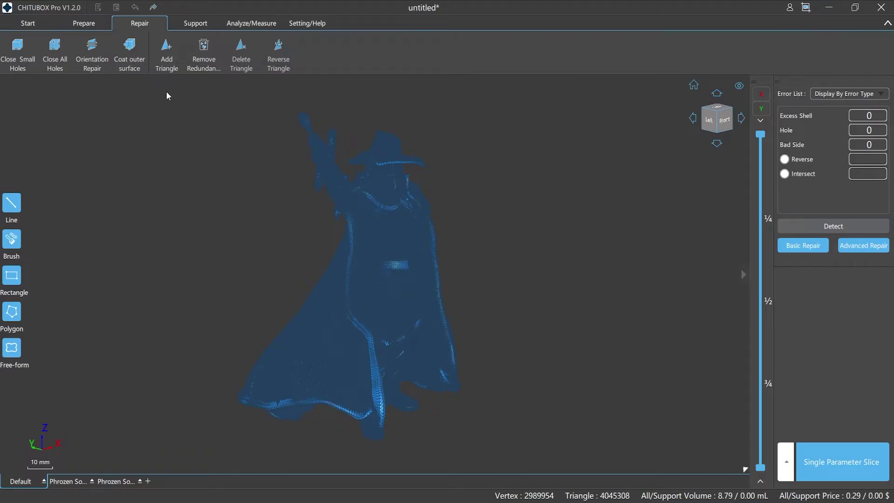
In Remove Redundant's shell list, tick Shell 6, reverse the selection, then cancel without deleting
click(201, 54)
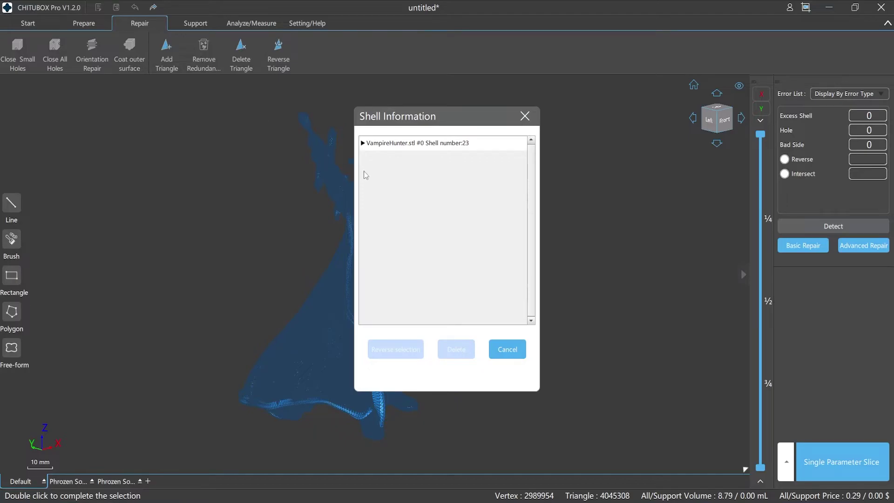
click(363, 144)
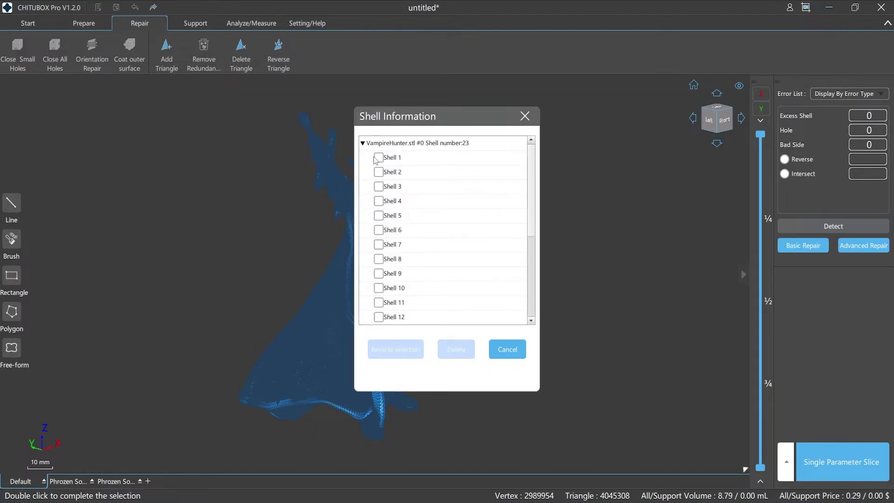
click(379, 229)
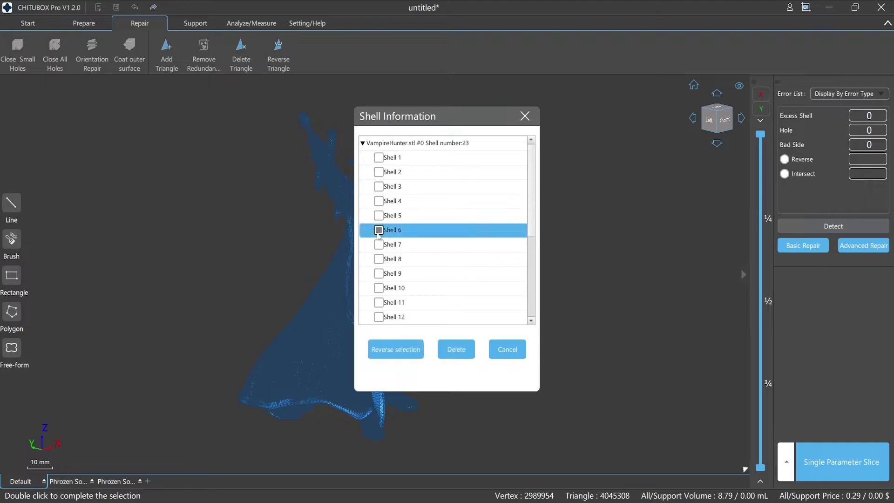
click(392, 353)
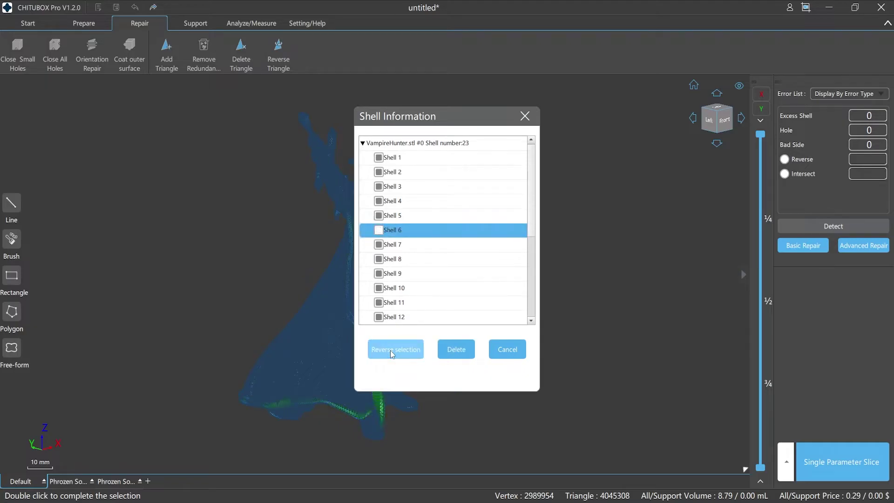
click(509, 352)
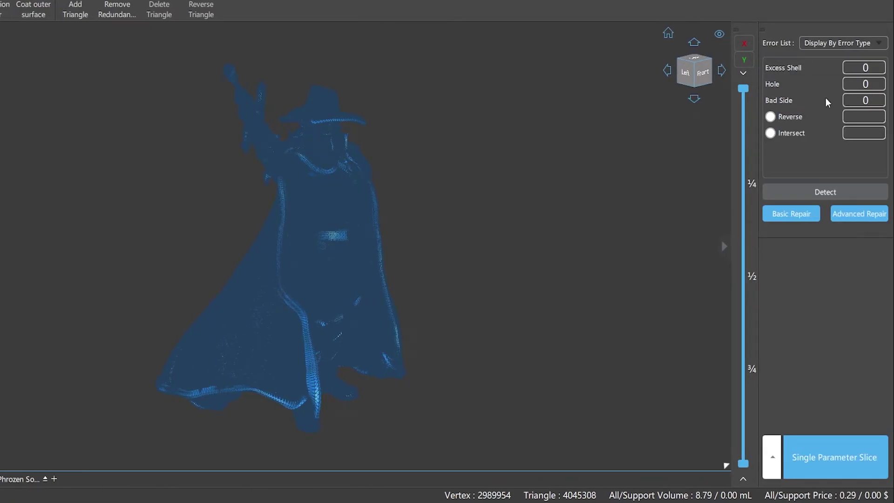
Set the Error List to Show By Model and expand VampireHunter.stl #0 to see its counts
click(879, 43)
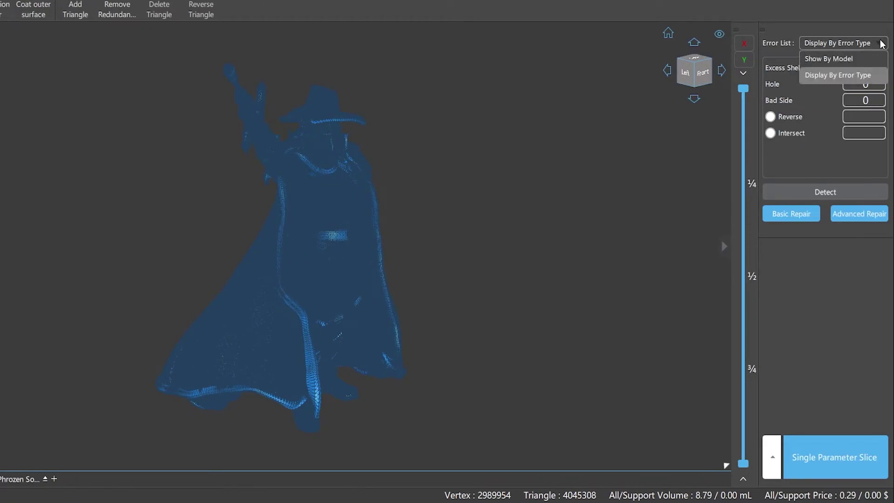
click(848, 59)
click(771, 66)
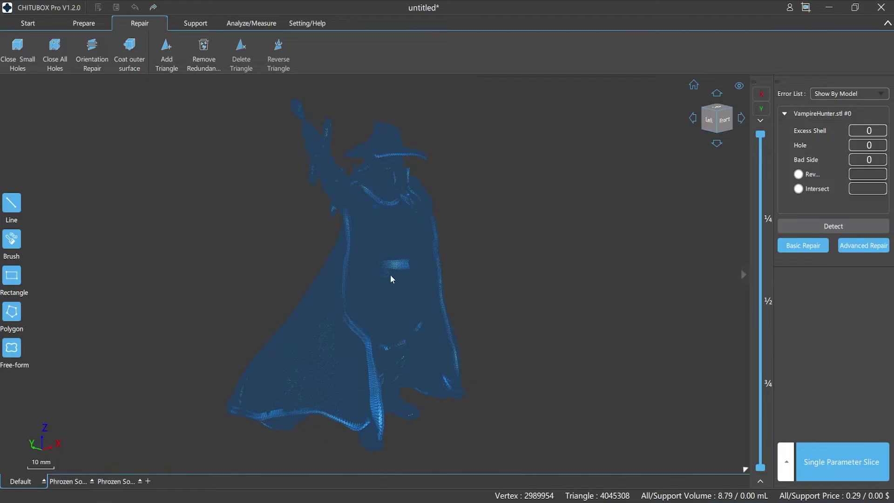
scroll(391, 276, up, 10)
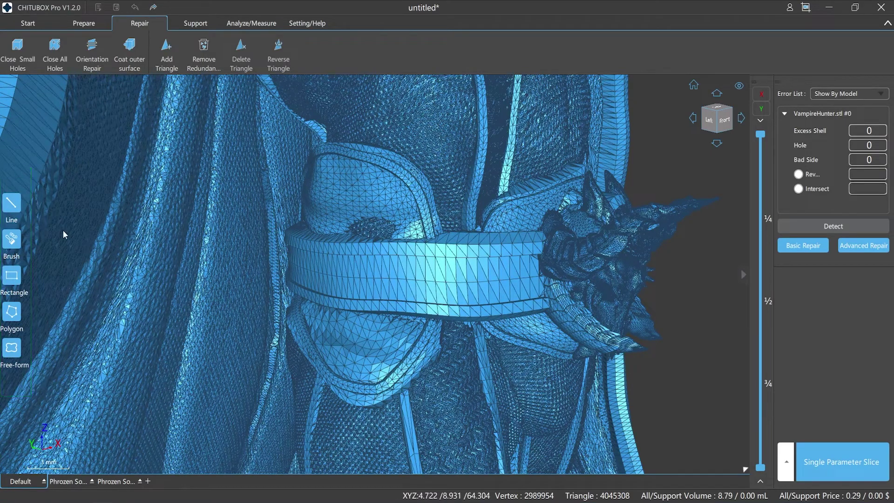
click(11, 203)
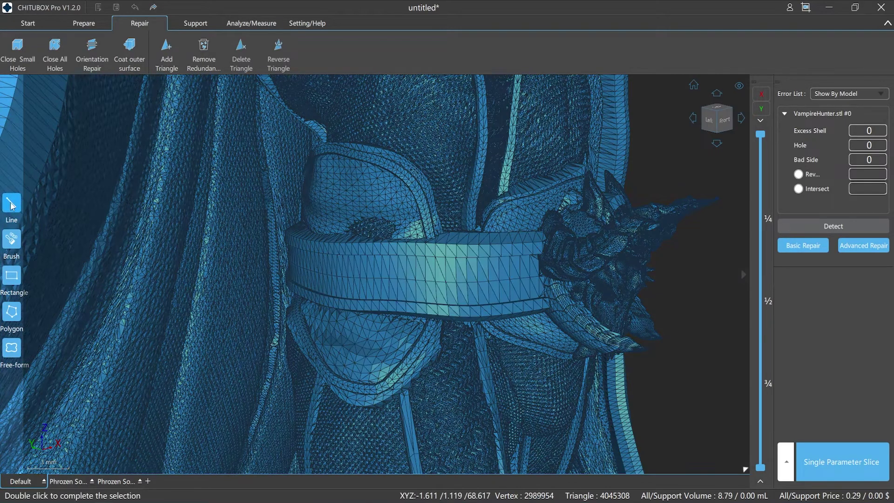
click(309, 260)
double_click(425, 270)
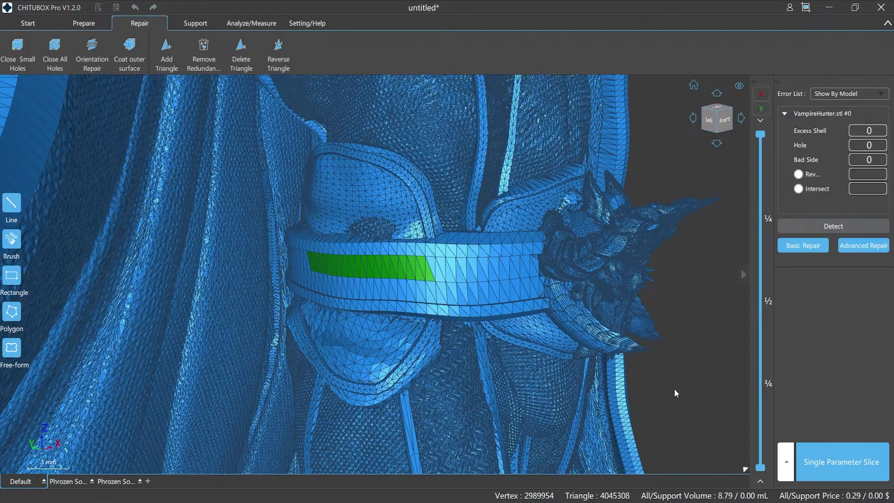
click(675, 390)
click(12, 239)
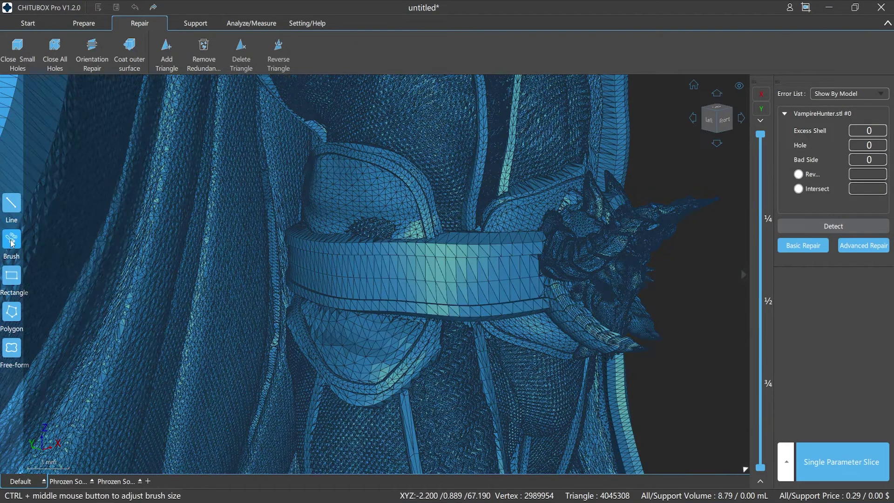
drag(421, 308, 455, 311)
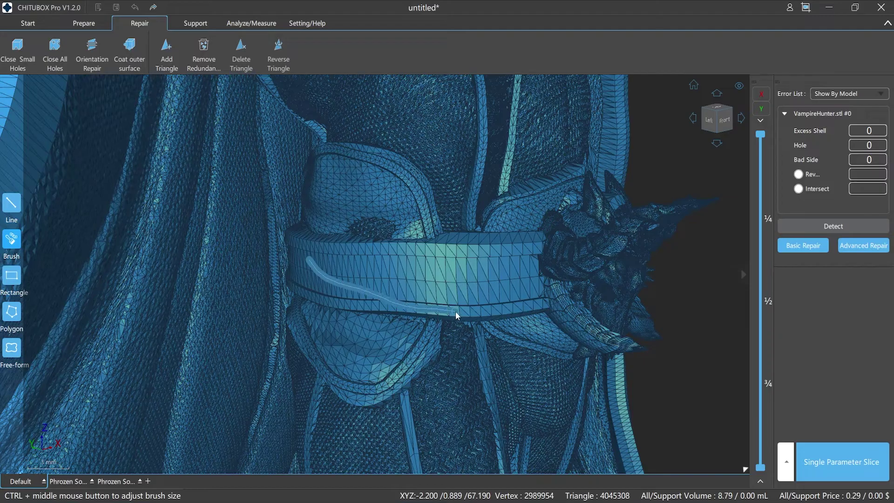
click(661, 382)
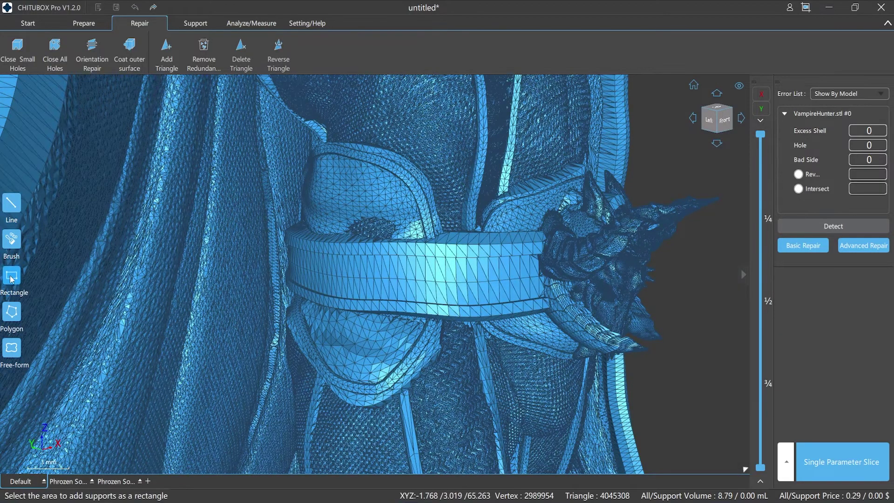
click(11, 276)
drag(326, 210, 425, 265)
double_click(425, 265)
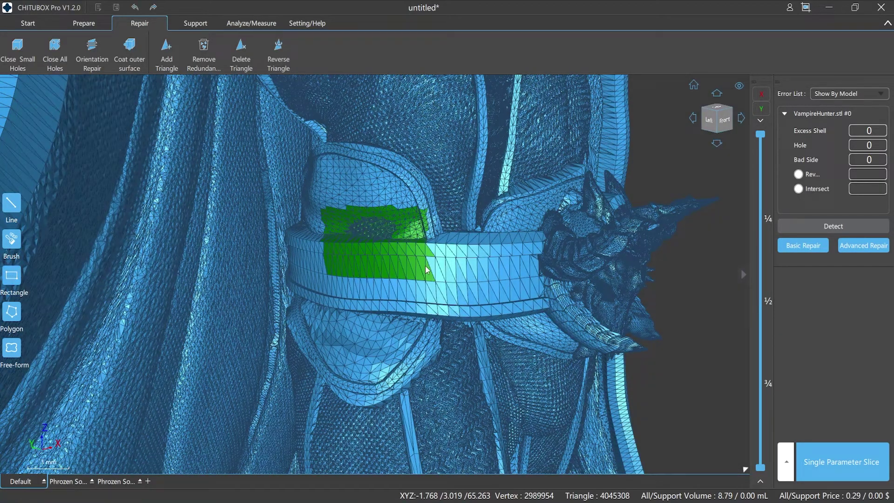
click(705, 394)
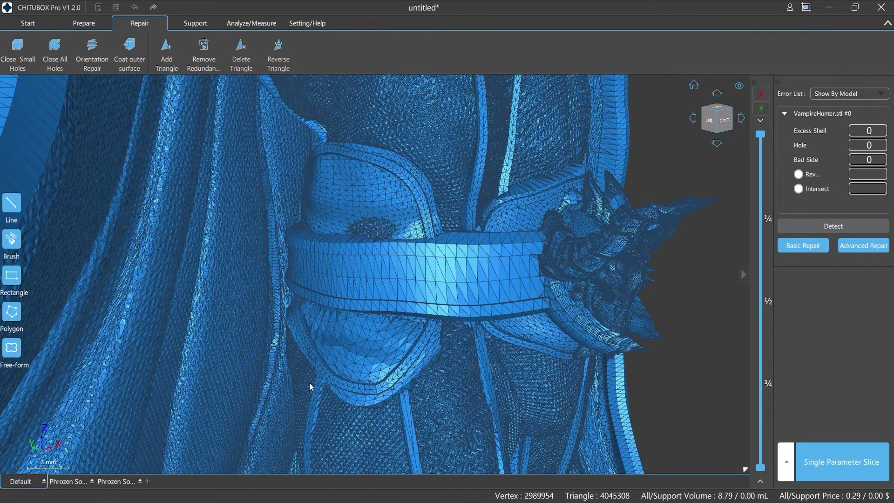
click(11, 311)
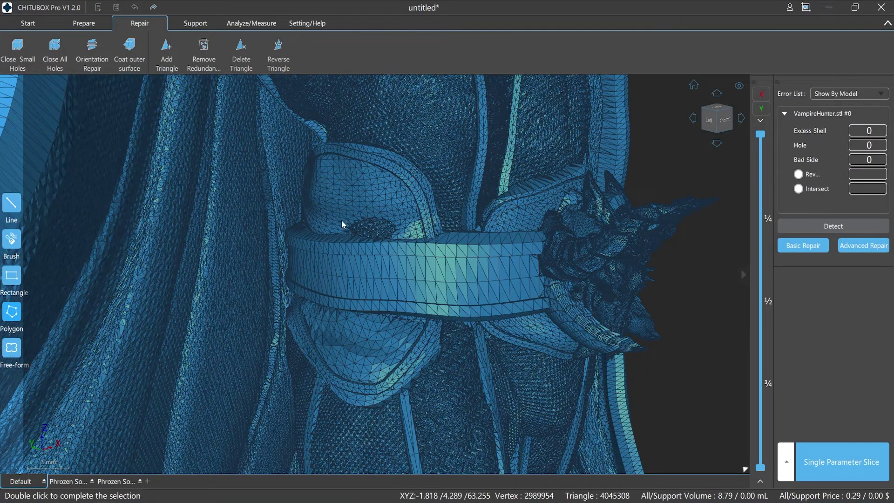
click(404, 231)
double_click(364, 214)
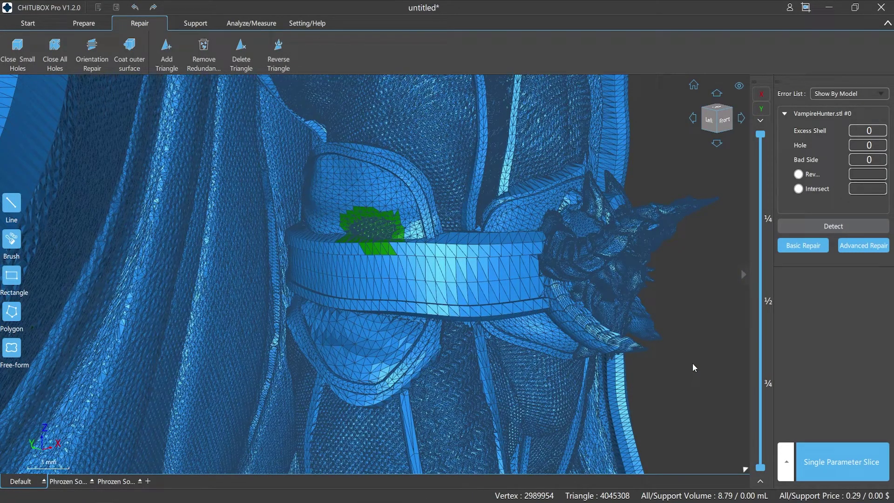
click(693, 365)
click(12, 349)
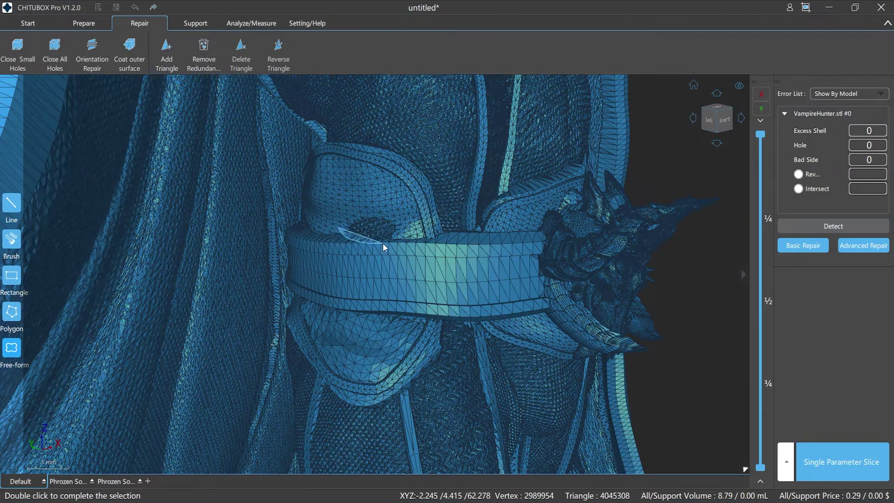
mouse_move(383, 243)
mouse_down()
mouse_move(393, 236)
mouse_move(390, 221)
mouse_move(346, 214)
mouse_up()
double_click(347, 214)
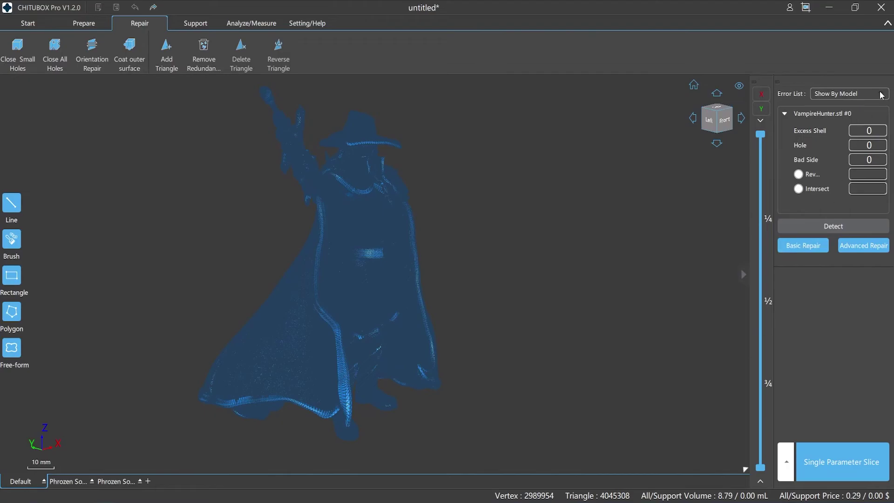
Regroup the error list by error type, then back by model, re-expanding VampireHunter.stl
click(882, 95)
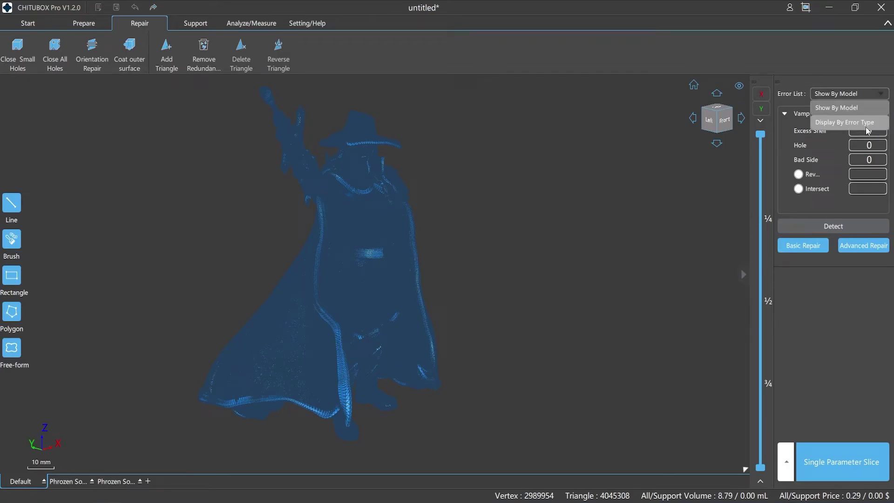
click(867, 126)
click(883, 95)
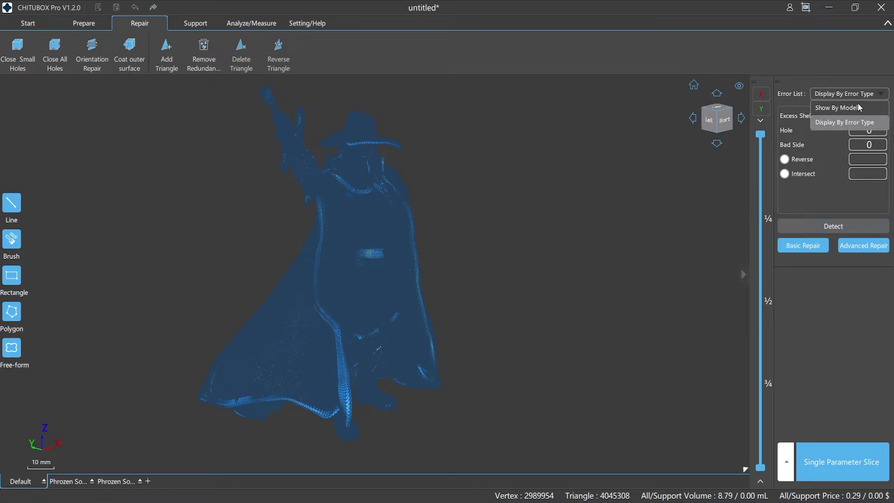
click(842, 106)
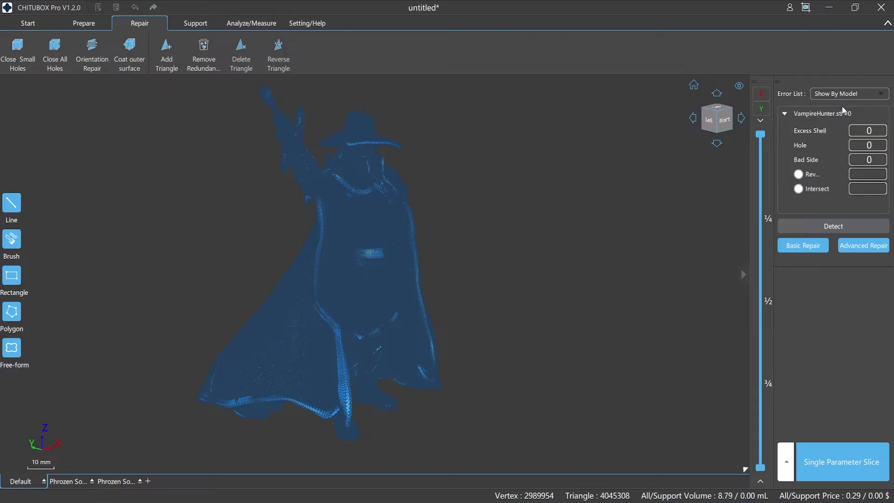
click(784, 114)
click(785, 115)
Rerun Detect with Reverse and Intersect checks, showing 4 reversed and 999 intersecting triangles
click(798, 174)
click(798, 174)
click(798, 189)
click(798, 189)
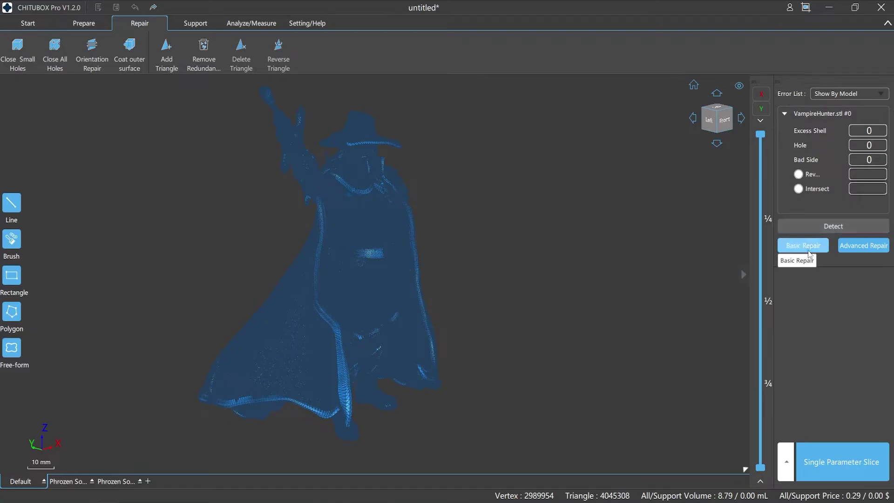
click(822, 224)
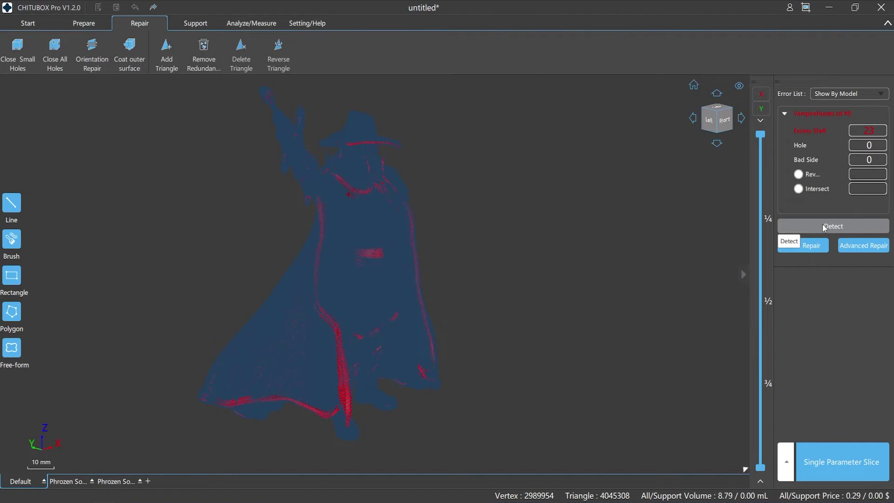
click(798, 174)
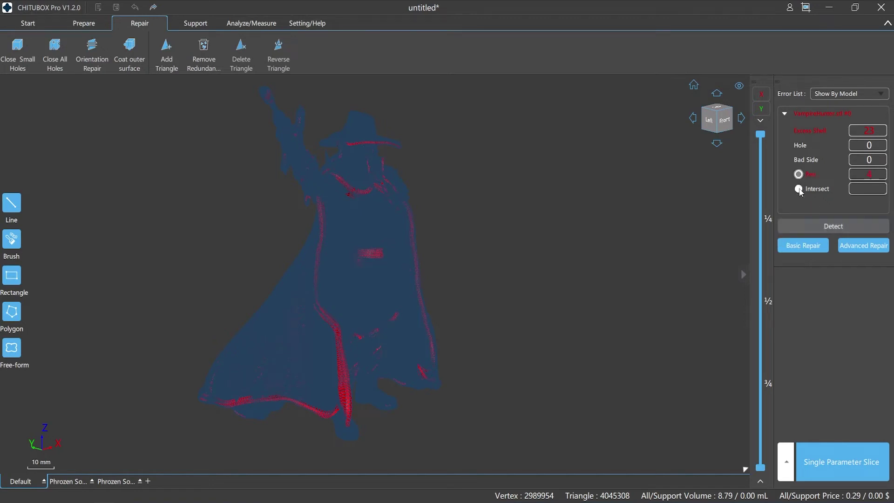
click(798, 188)
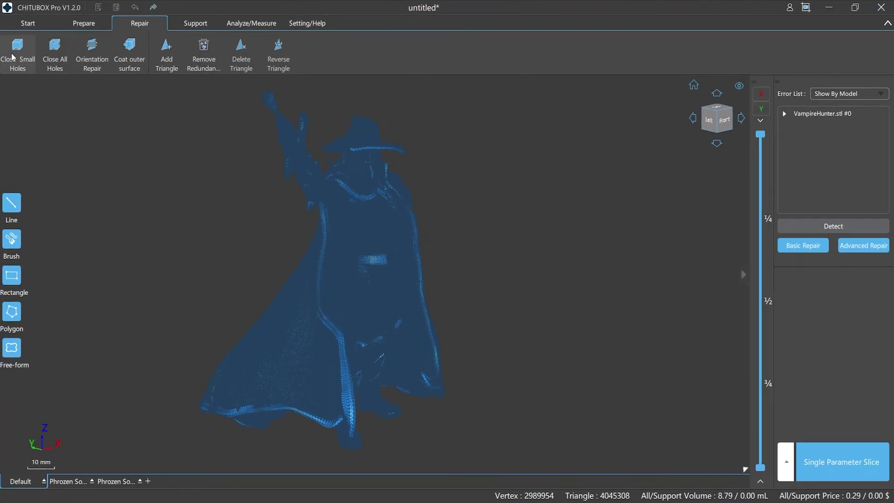
Run Close Small Holes, then Close All Holes on the VampireHunter mesh
click(12, 57)
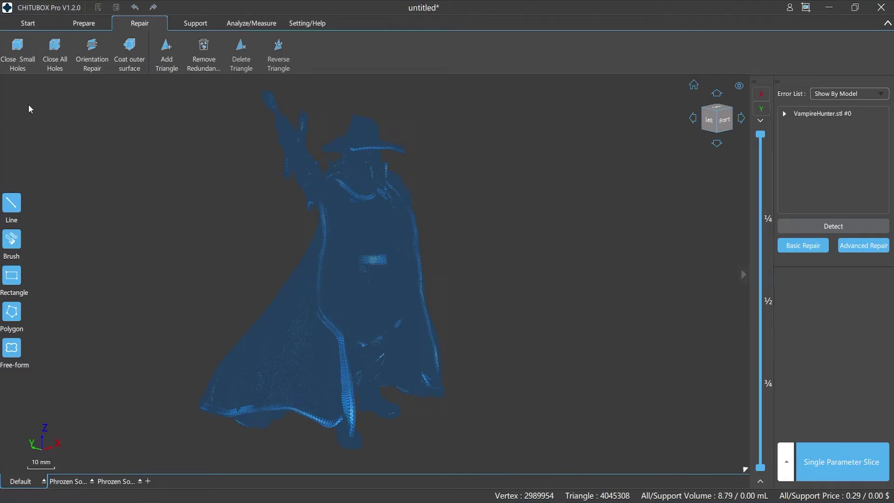
click(55, 60)
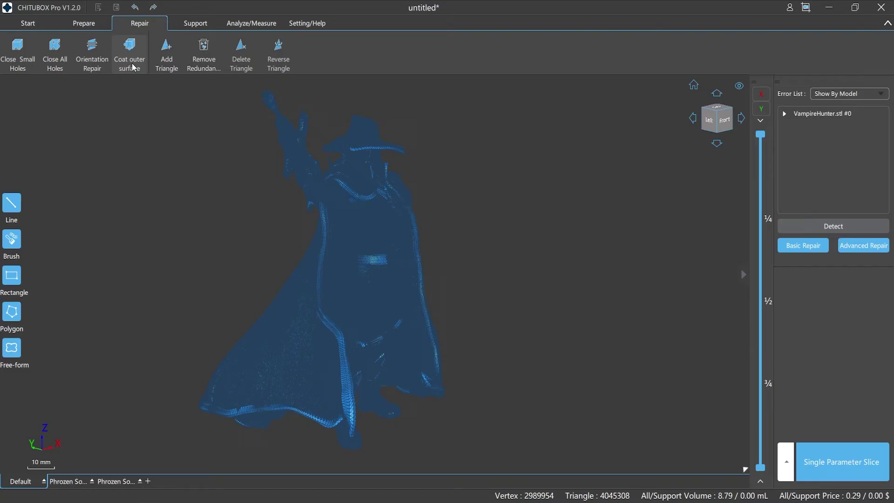
Zoom in and patch the red hole with a new triangle using Add Triangle
scroll(140, 107, up, 10)
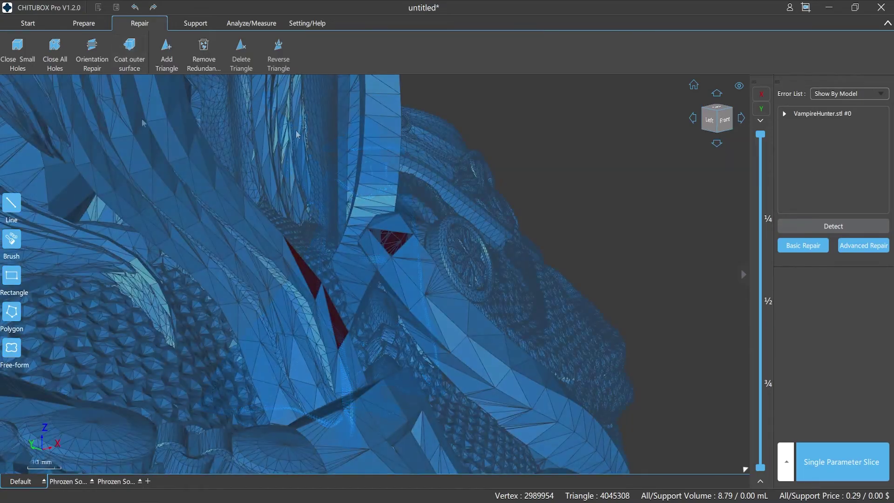
click(166, 52)
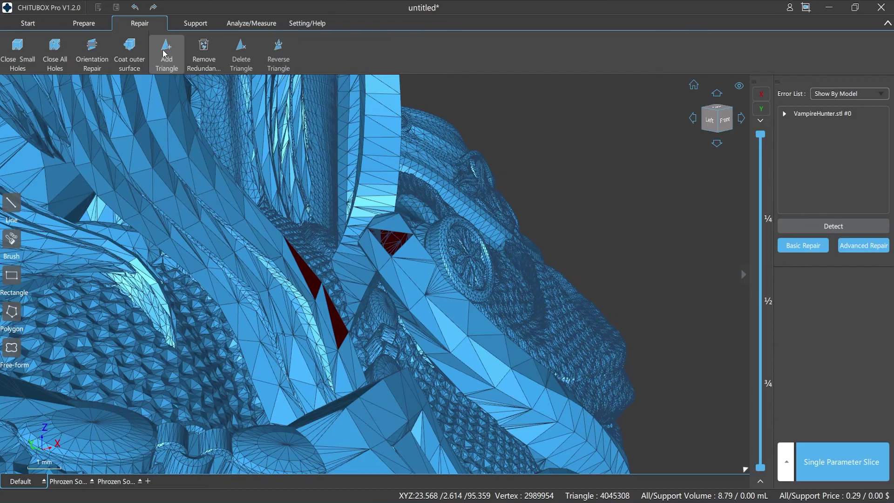
click(392, 225)
click(413, 235)
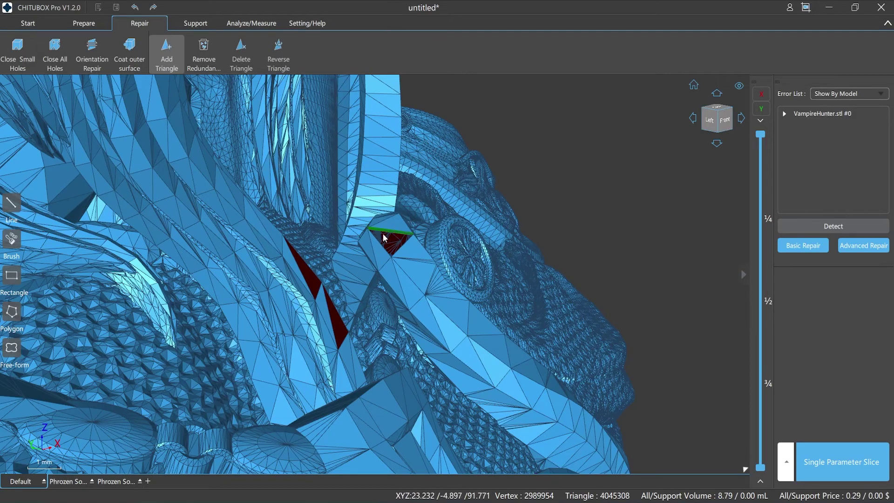
click(379, 248)
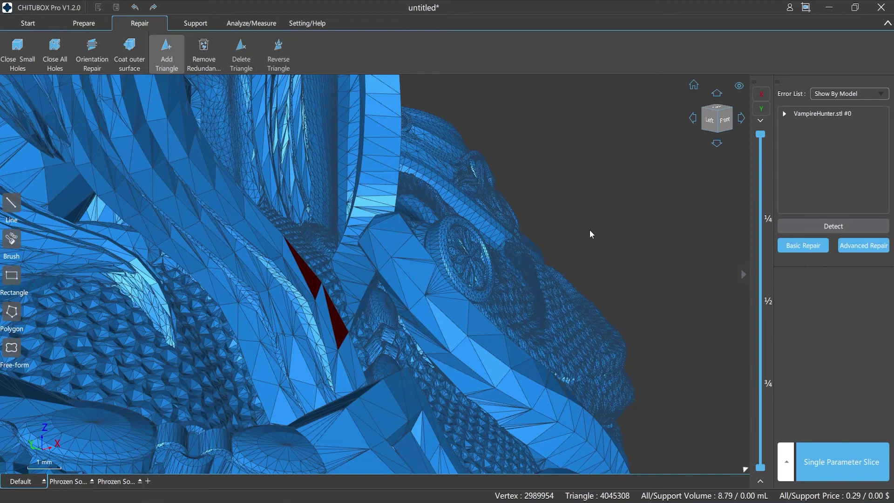
key(Escape)
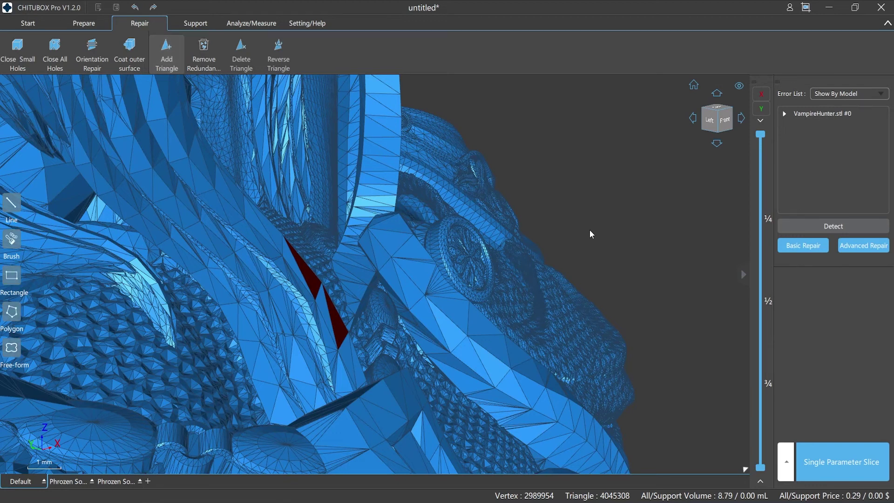
Mark one model facet and delete it with Delete Triangle
click(241, 65)
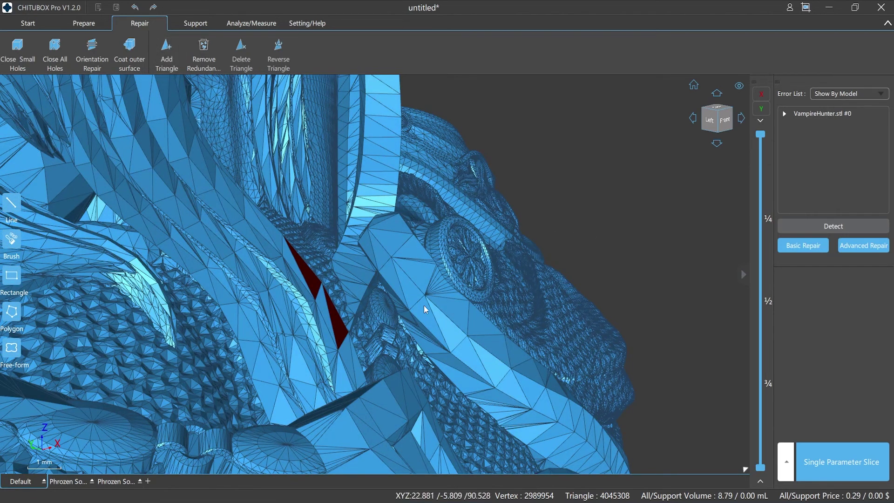
click(425, 316)
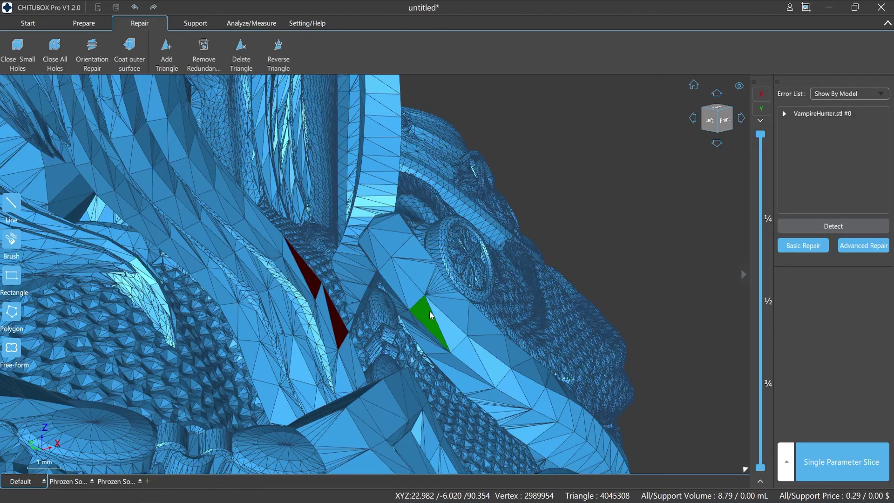
click(243, 58)
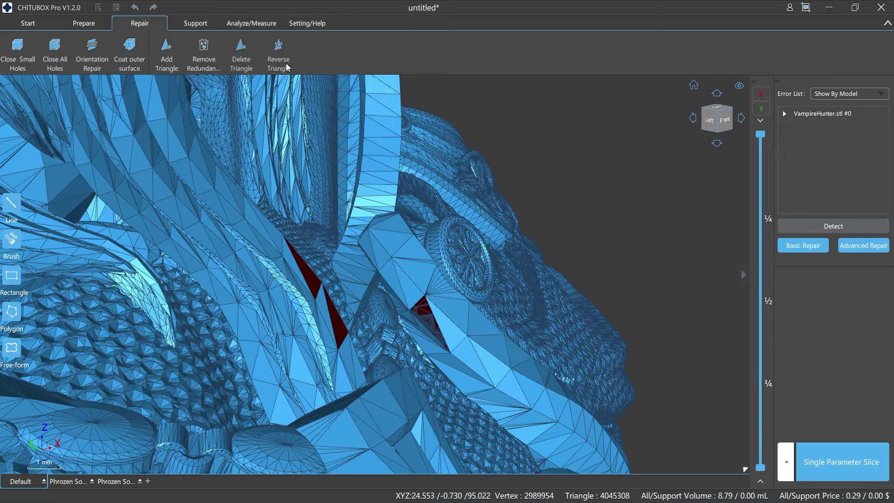
Flip the upper and left red inverted triangles with Reverse Triangle, then zoom back out
click(310, 275)
click(277, 56)
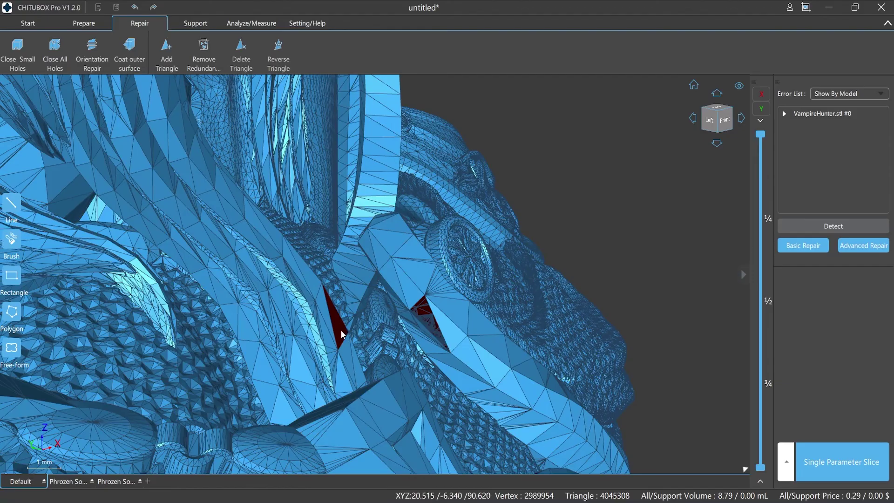
click(335, 312)
click(279, 57)
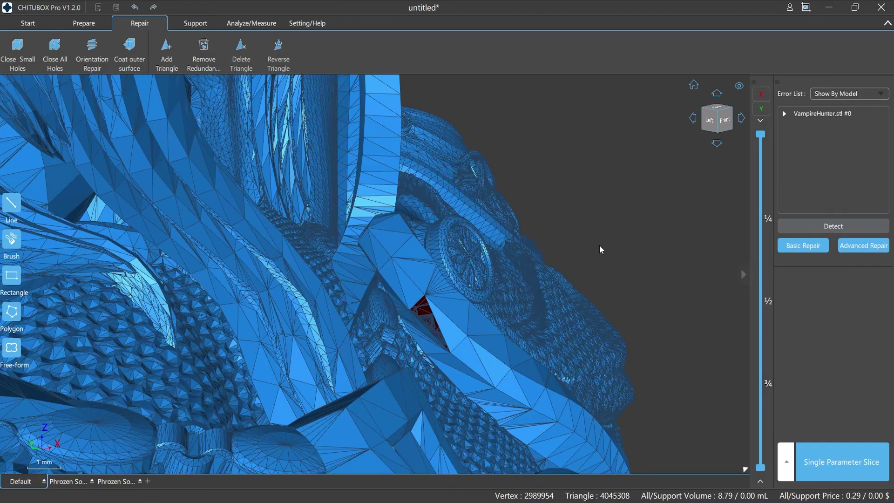
scroll(599, 245, down, 10)
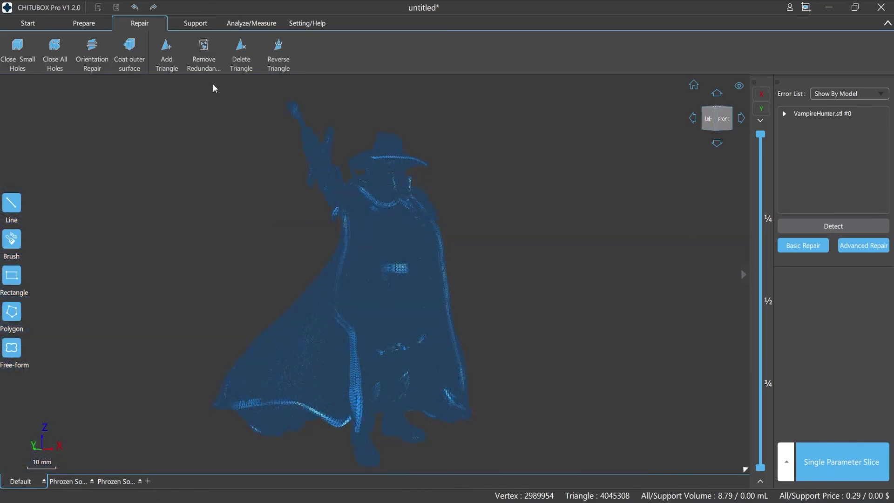
List VampireHunter.stl's redundant shells and tick Shells 1, 4, 5 and 6
click(206, 60)
click(363, 143)
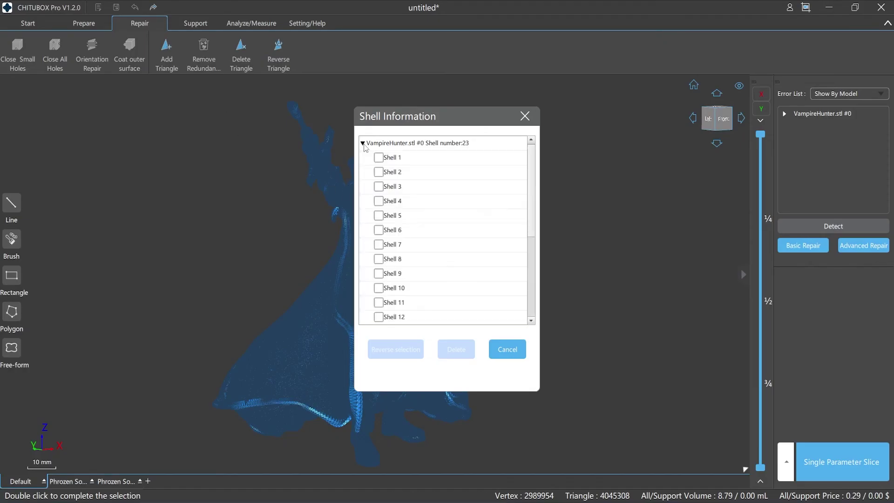
scroll(389, 195, down, 2)
scroll(390, 202, up, 2)
click(379, 157)
click(378, 201)
click(378, 215)
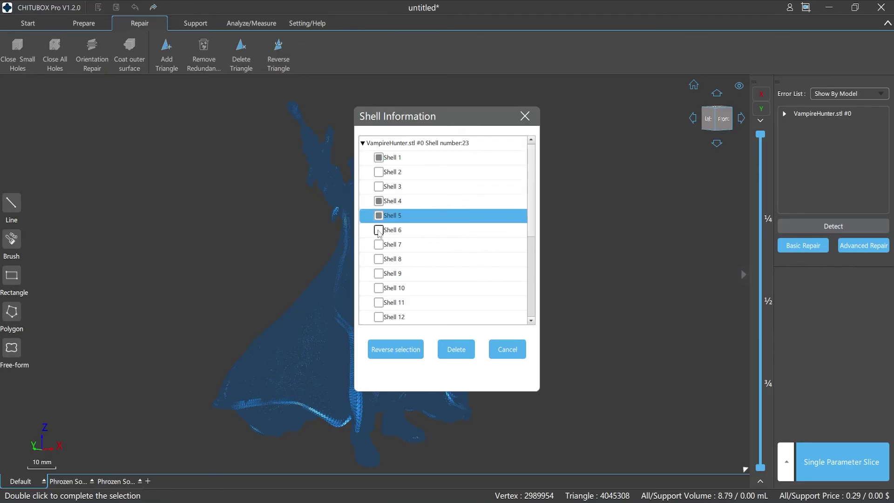
click(378, 230)
Invert the selection, delete those shells leaving Shell 3, and close Shell Information
click(403, 351)
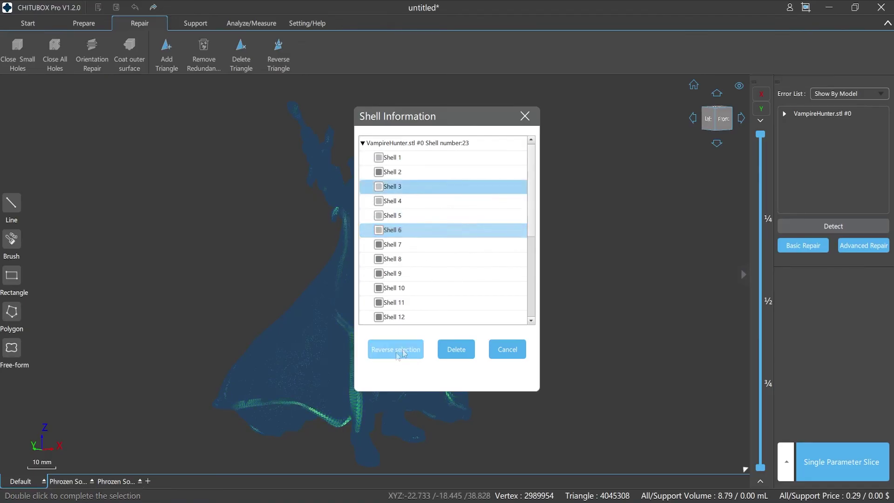
click(455, 352)
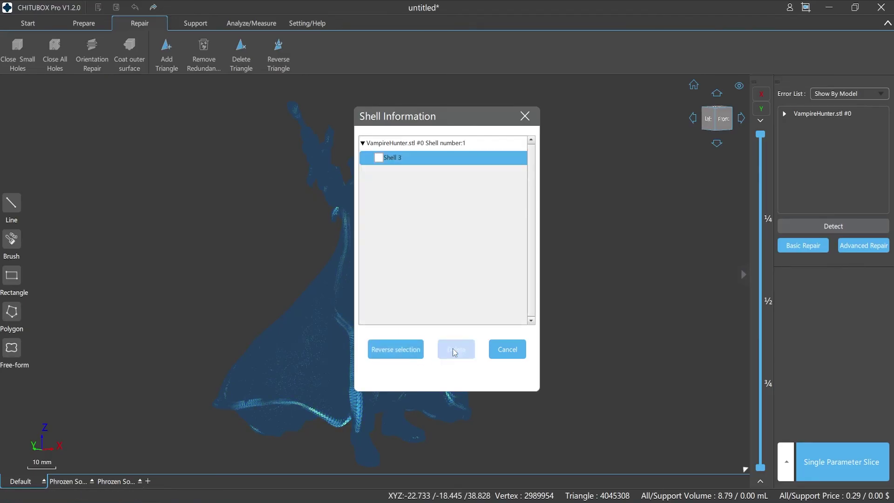
click(524, 116)
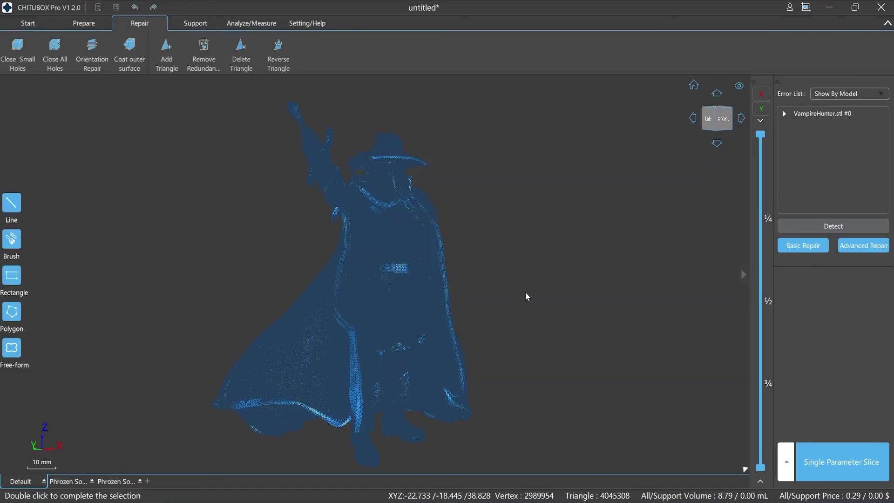
mouse_move(495, 295)
right_down()
mouse_move(296, 292)
mouse_move(511, 298)
right_up()
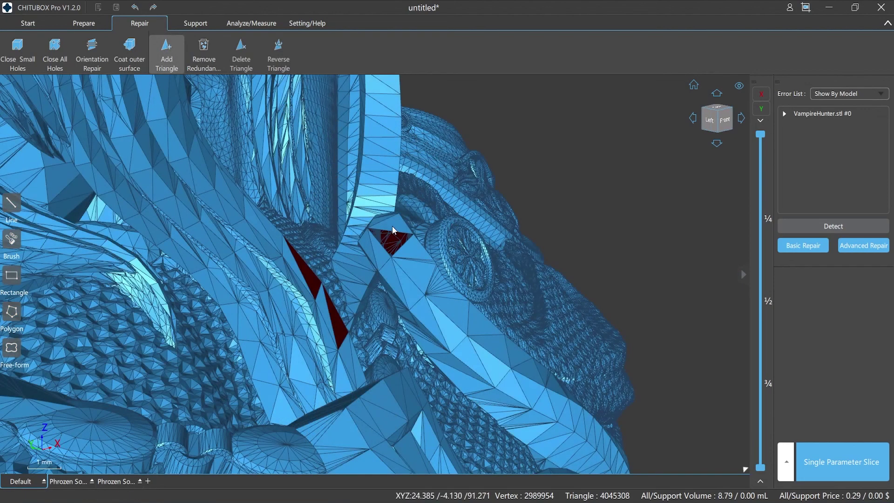
Add a triangle over the hole, delete one facet, and flip the dark red inverted triangle
click(392, 224)
click(379, 249)
click(429, 313)
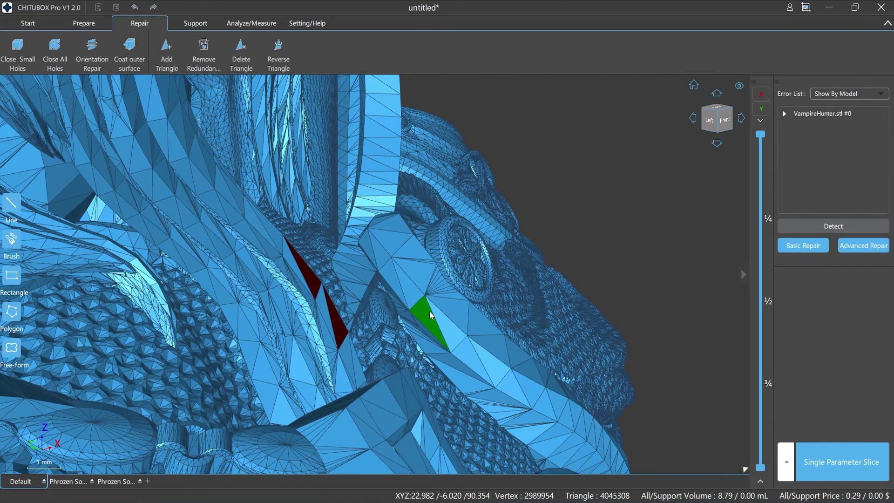
click(244, 58)
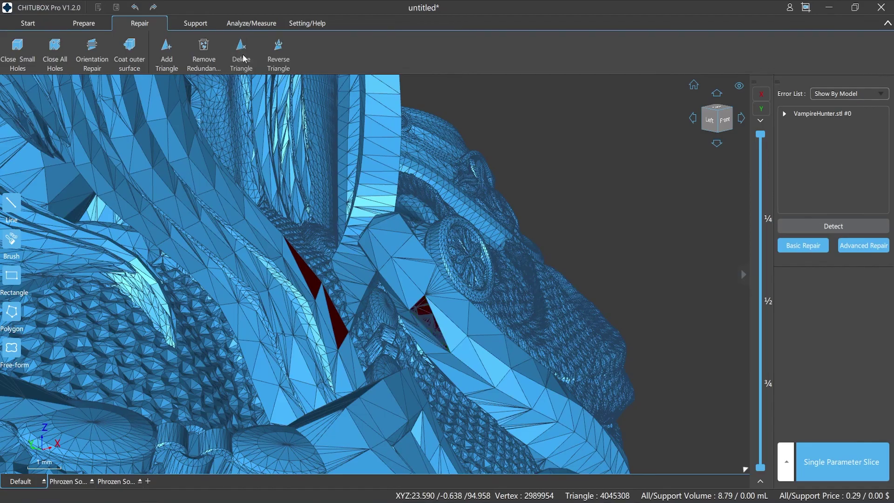
click(310, 275)
click(278, 52)
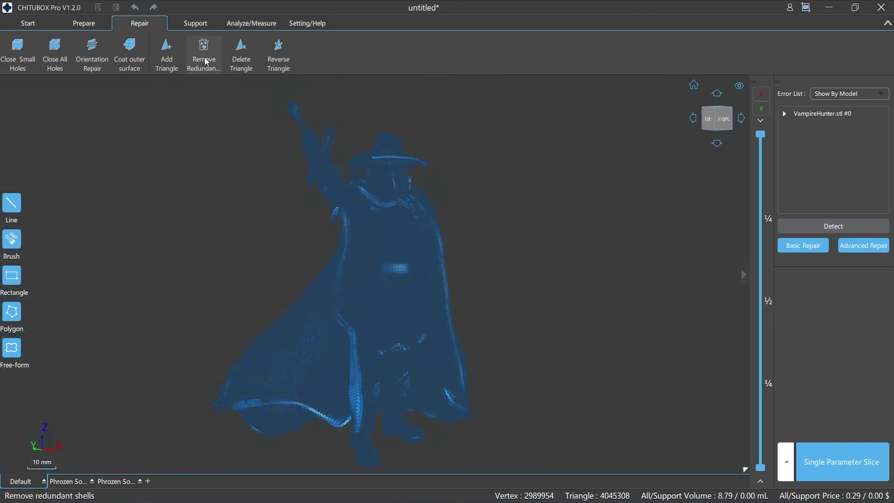
In the Remove Redundant shell list, tick VampireHunter.stl Shells 1, 2, 3 and 4 and delete them
click(204, 54)
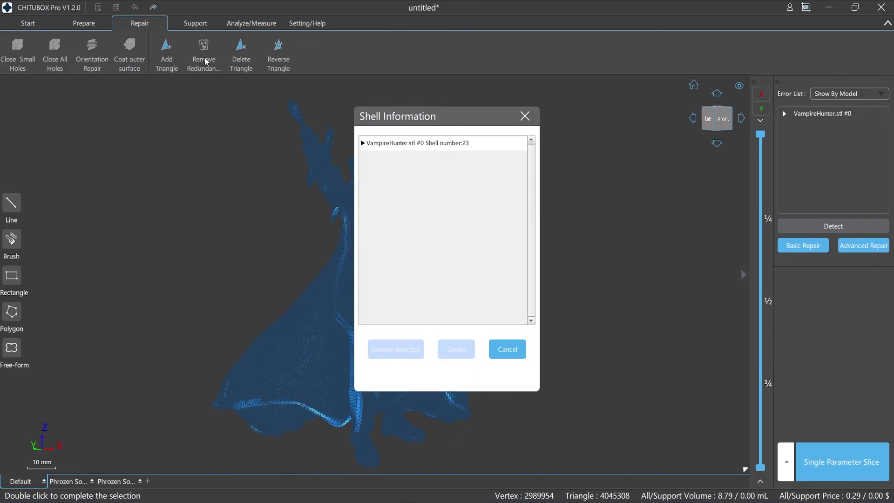
click(363, 144)
scroll(387, 170, down, 1)
scroll(386, 170, up, 1)
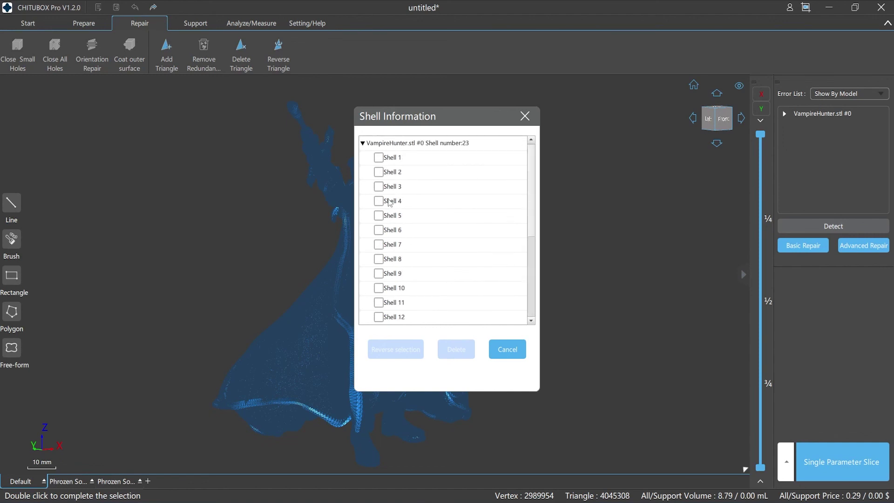
click(379, 158)
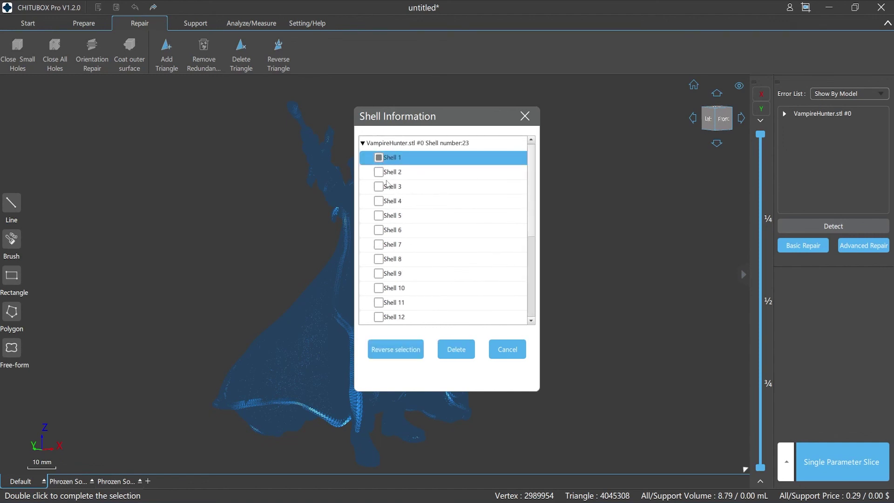
click(379, 171)
click(379, 187)
click(379, 201)
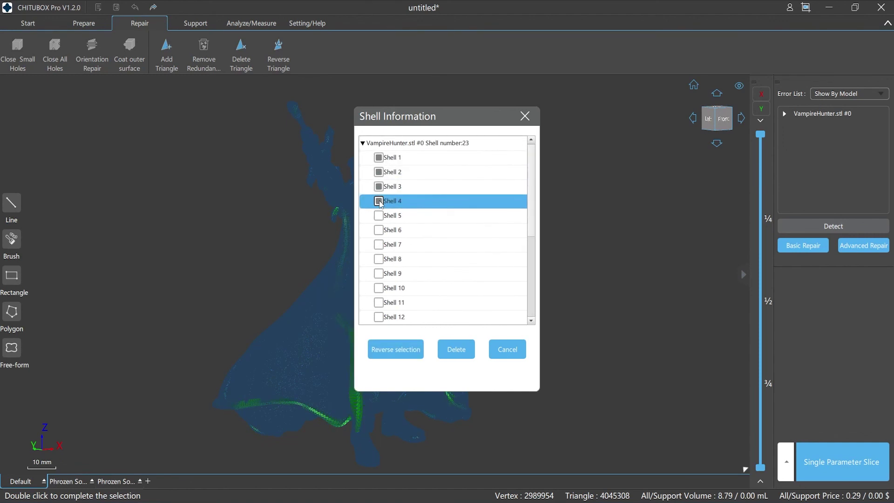
click(457, 349)
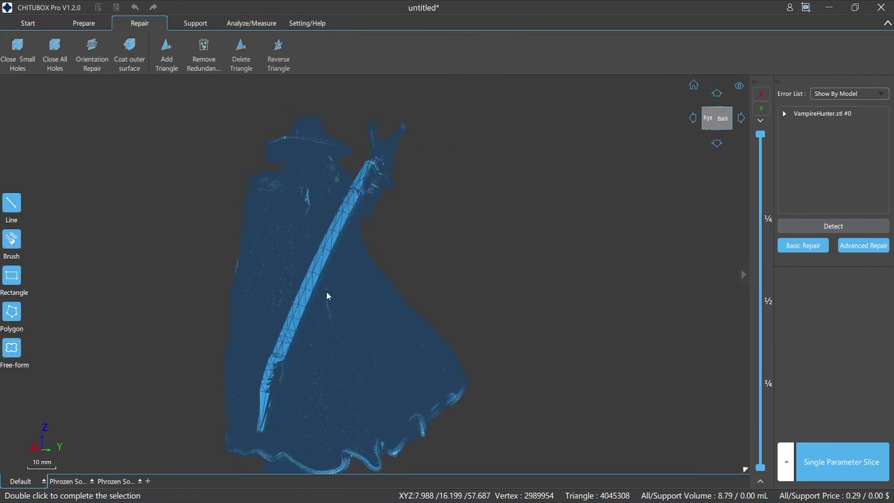